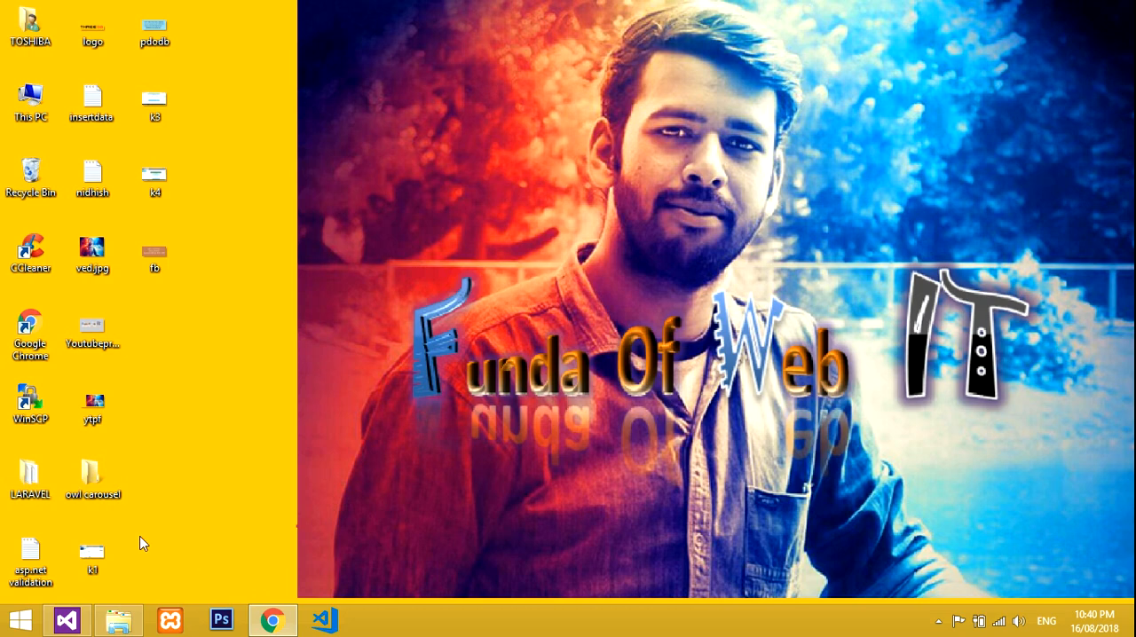
Show Solution Explorer with the DemoProject file tree and pin it docked beside the WebForm1 designer
left_click(64, 618)
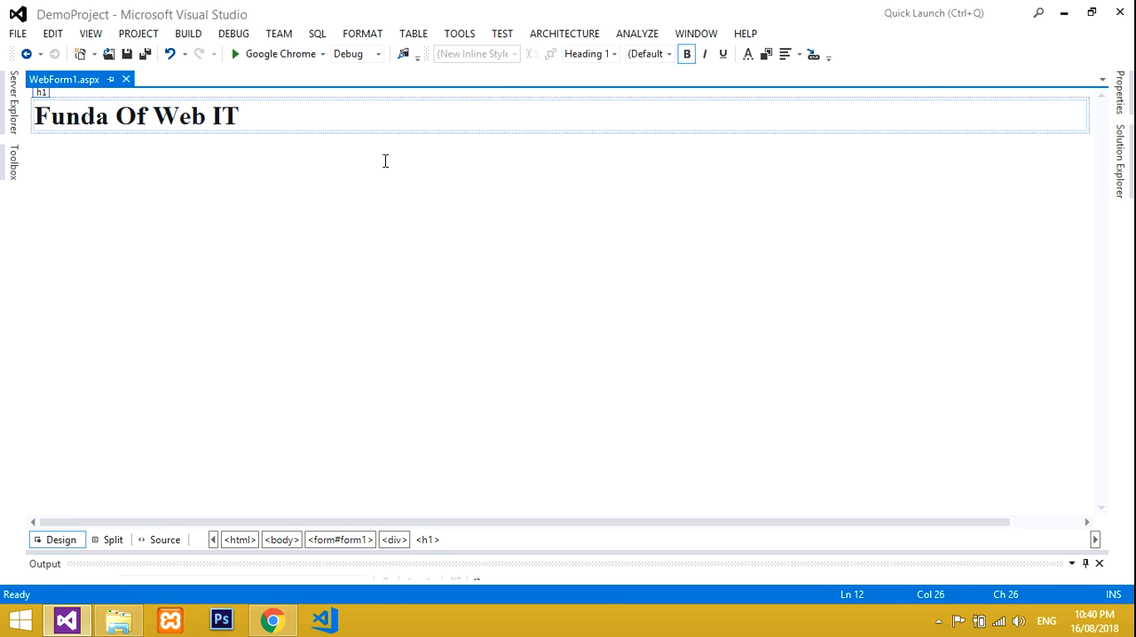
left_click(90, 34)
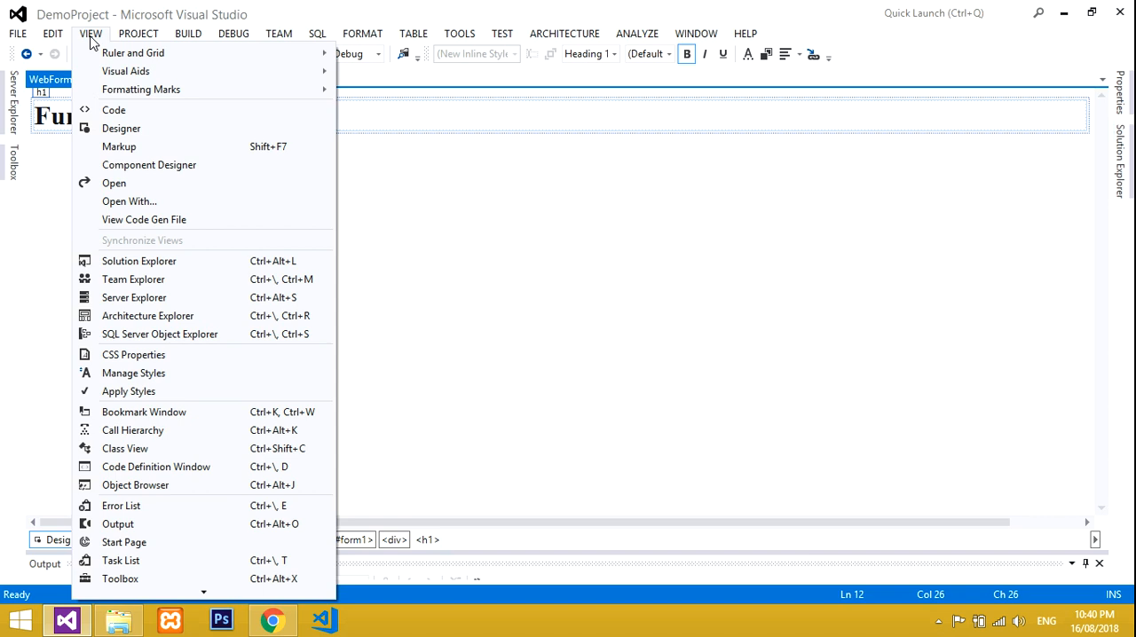
left_click(129, 262)
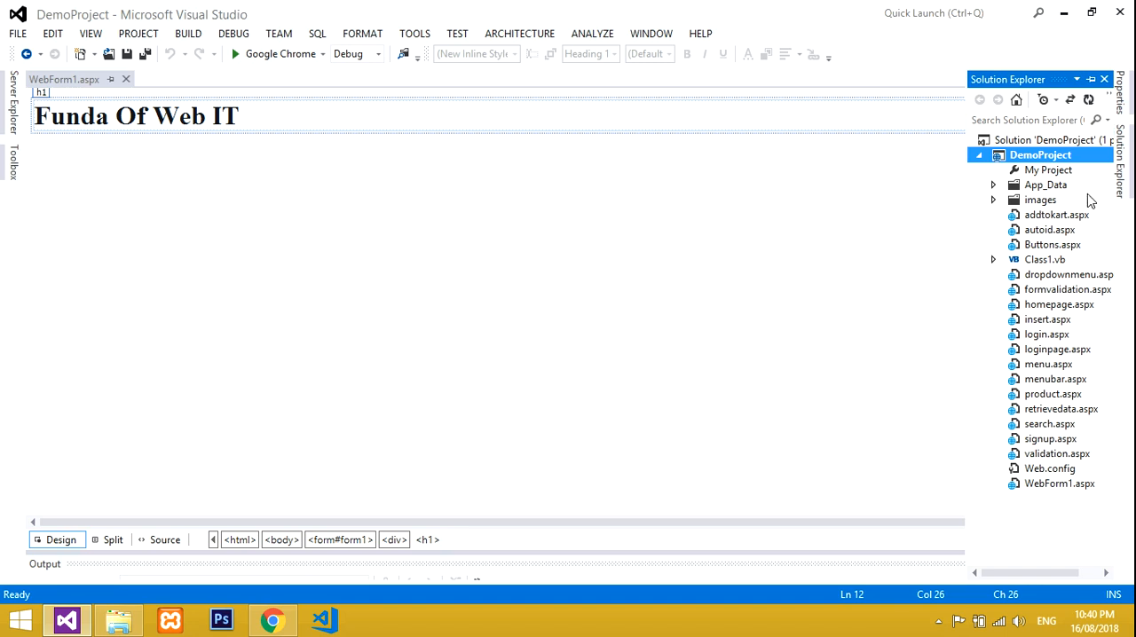
left_click(1092, 80)
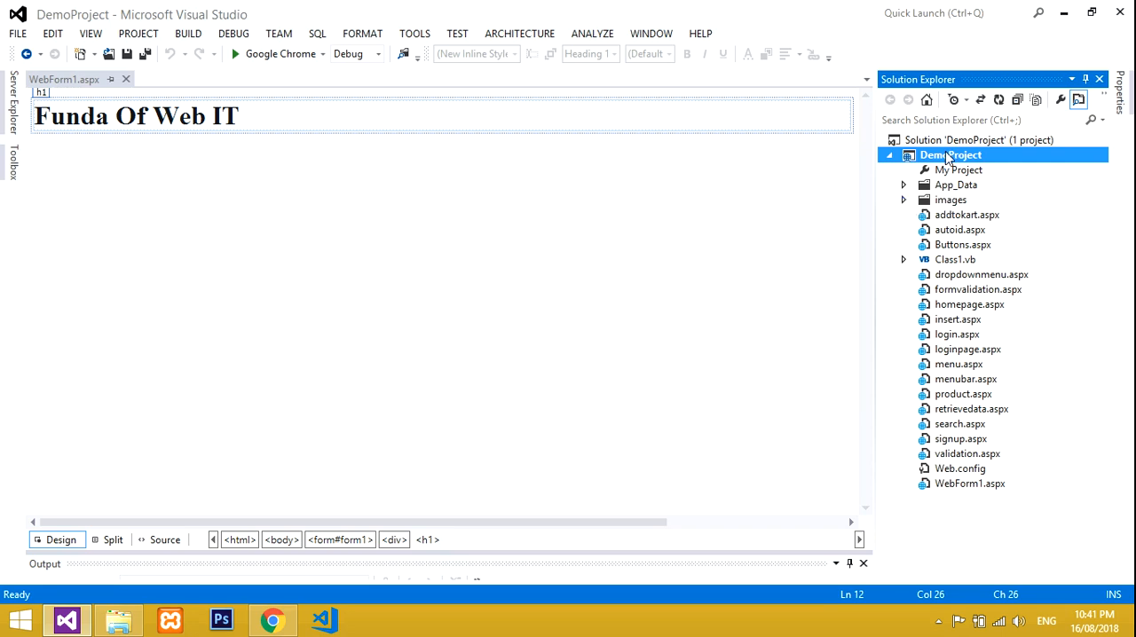
Create a new folder in DemoProject via Add > New Folder and name it 'pictures'
right_click(948, 158)
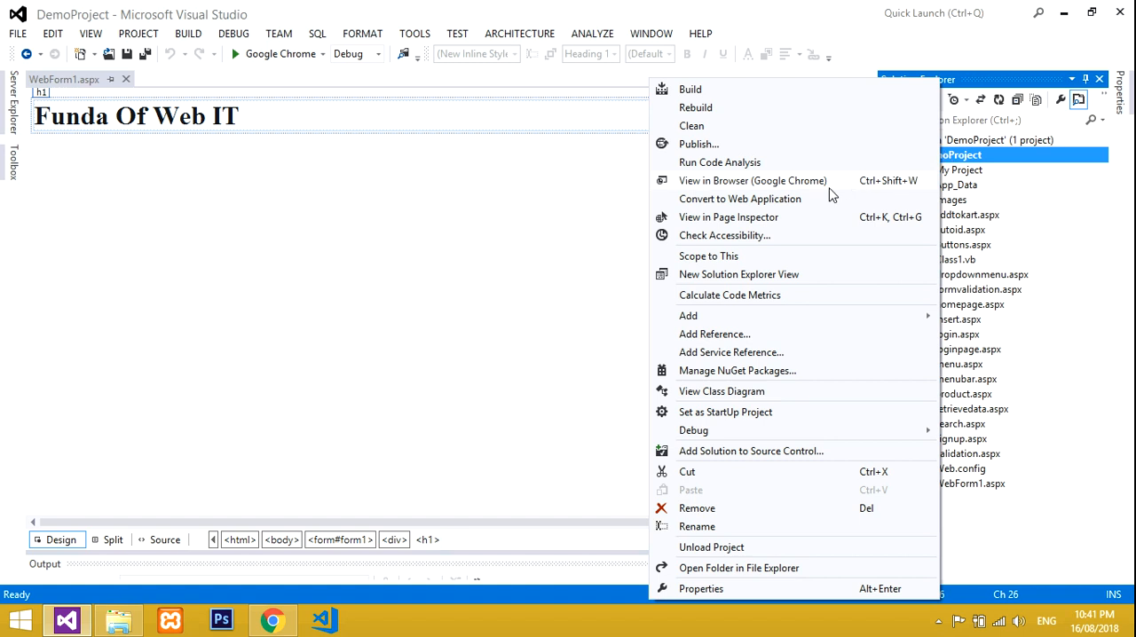
mouse_move(710, 316)
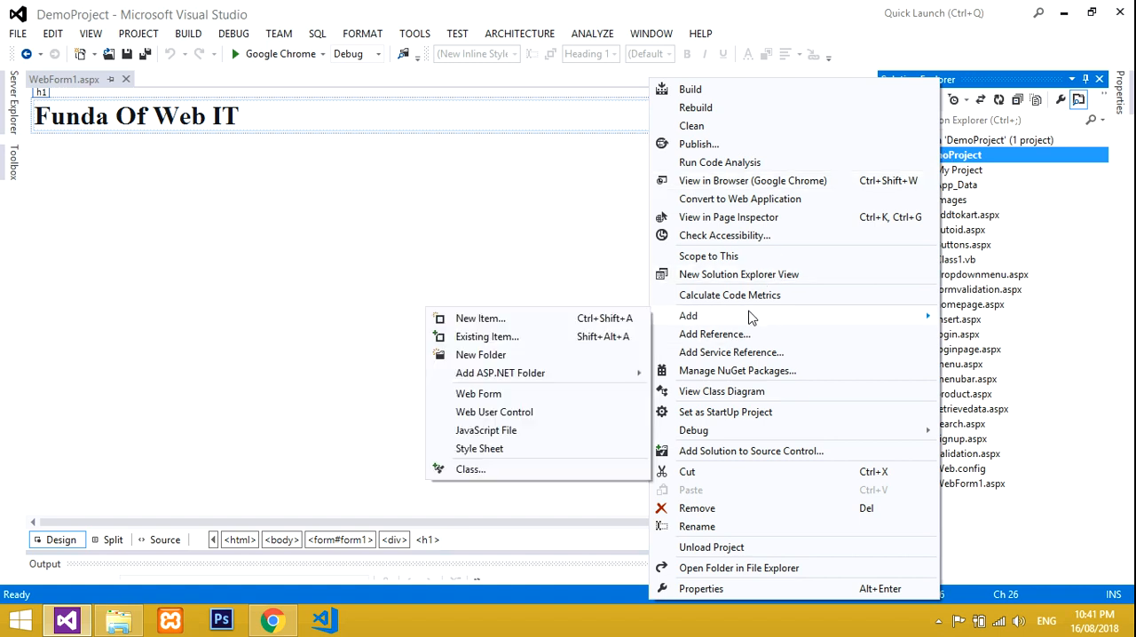
left_click(1001, 158)
right_click(998, 158)
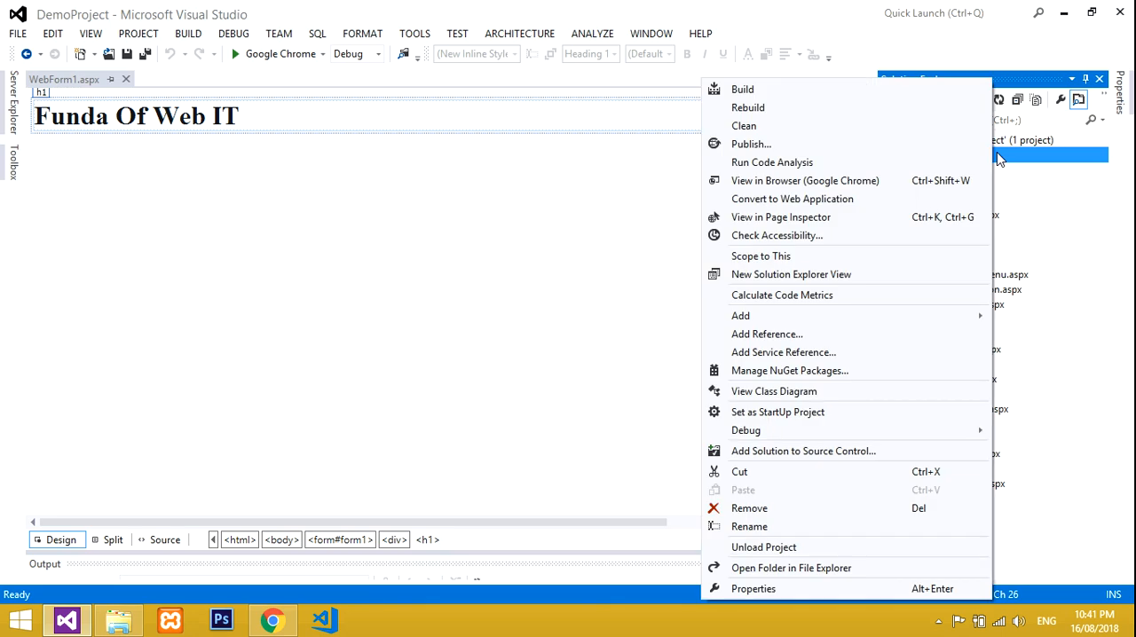
left_click(999, 158)
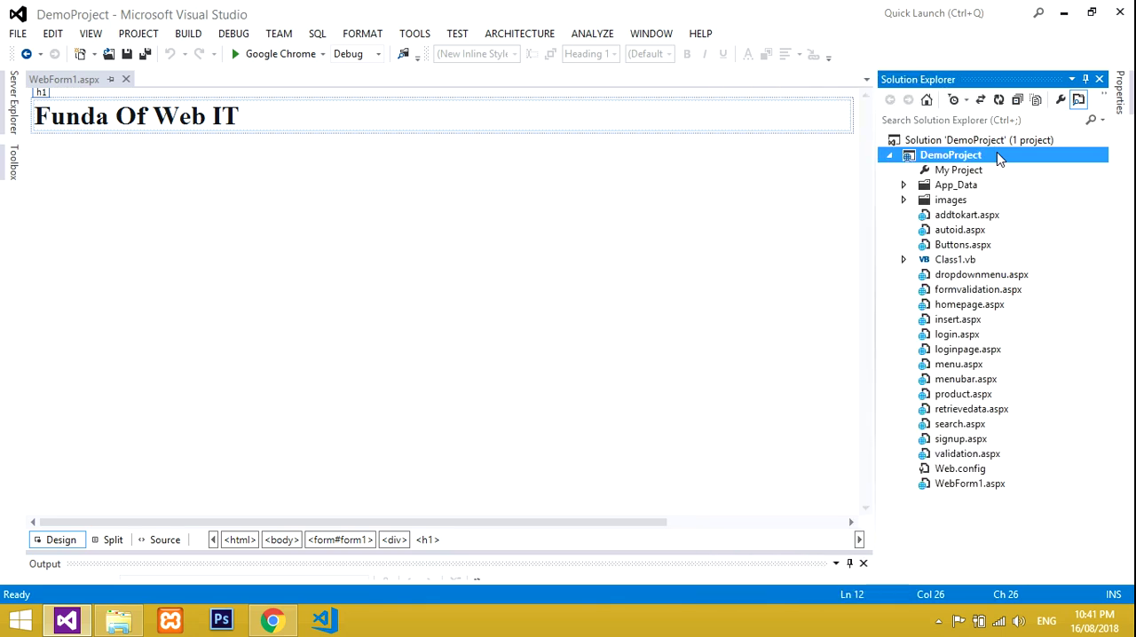
right_click(952, 158)
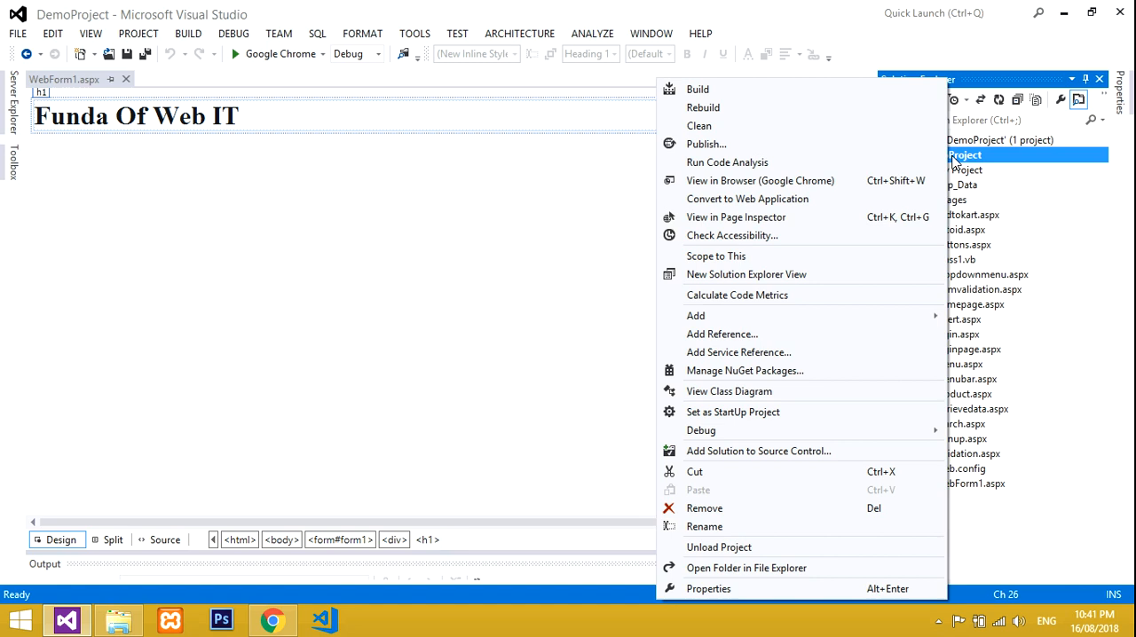
mouse_move(696, 316)
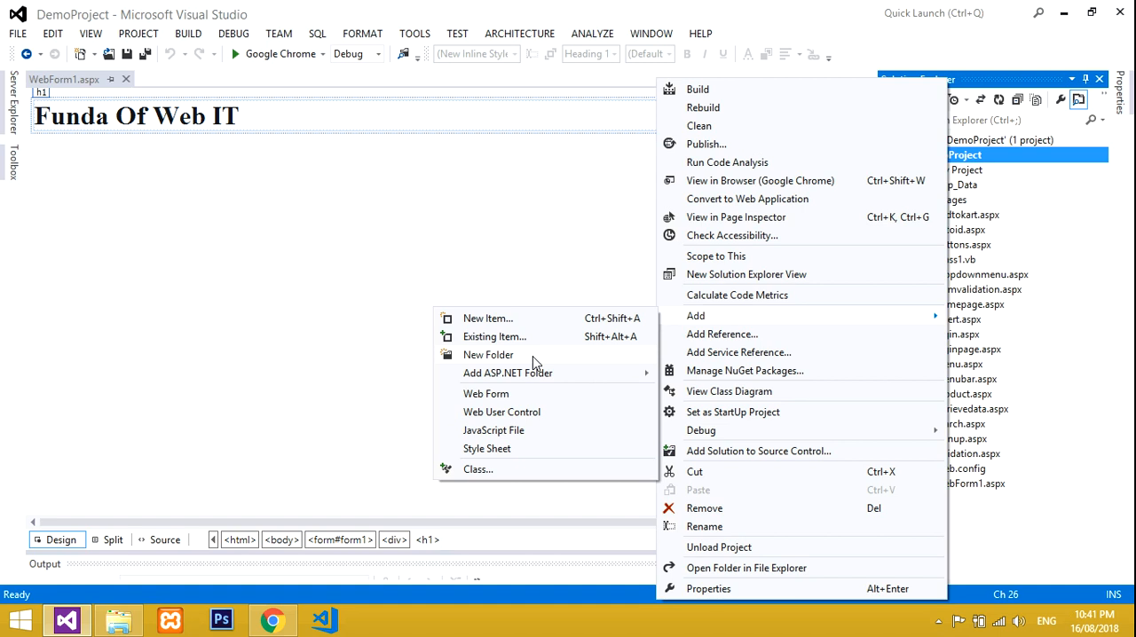
left_click(497, 355)
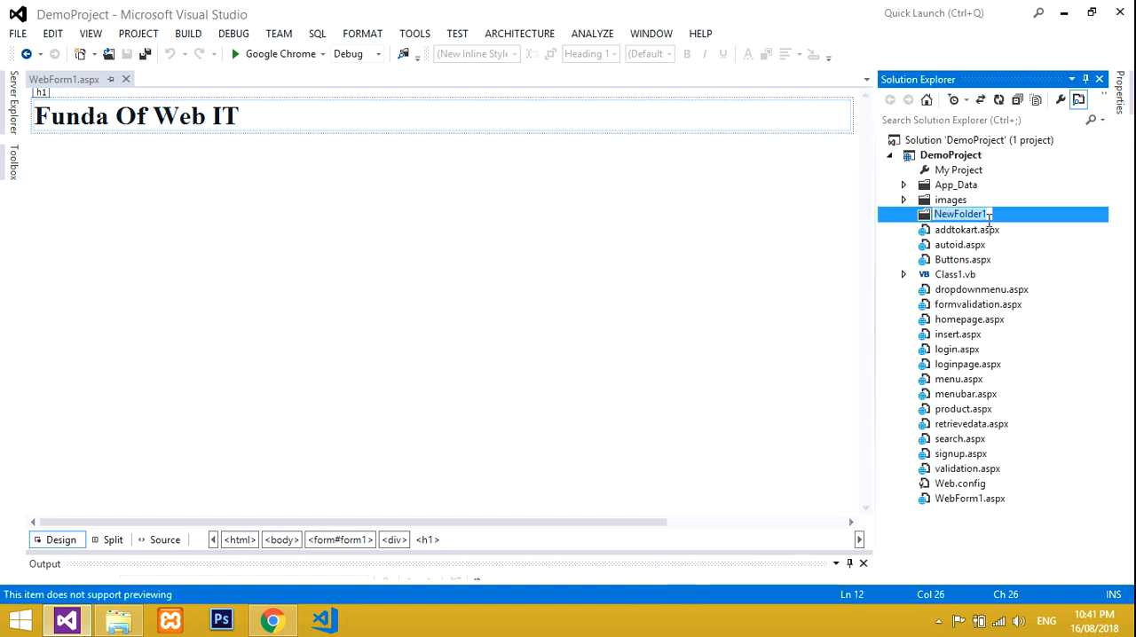
type("im")
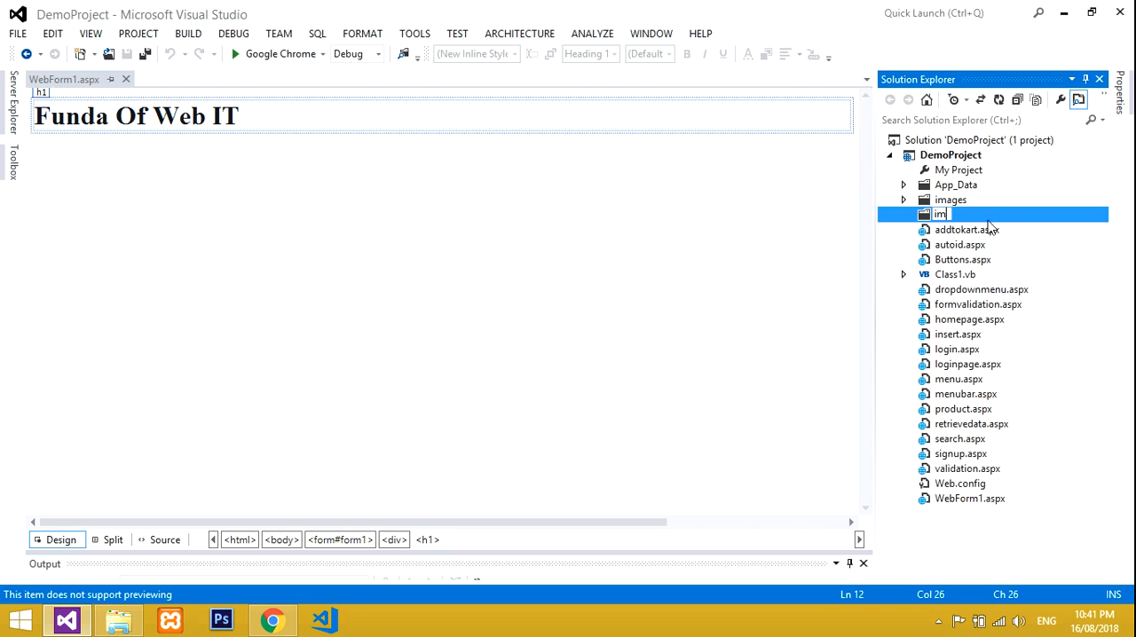
type("ages")
key("Return")
type("pictu")
type("res")
key("Return")
Minimize Visual Studio and copy the k4, k3 and pdodb image files from the desktop
left_click(1064, 12)
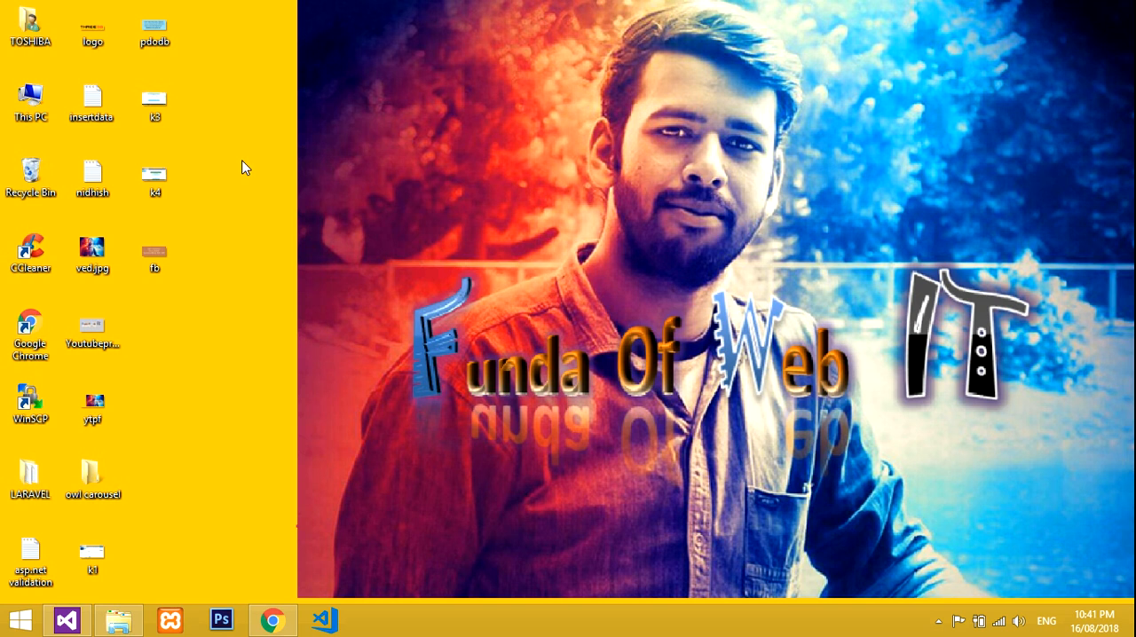
left_click(155, 182)
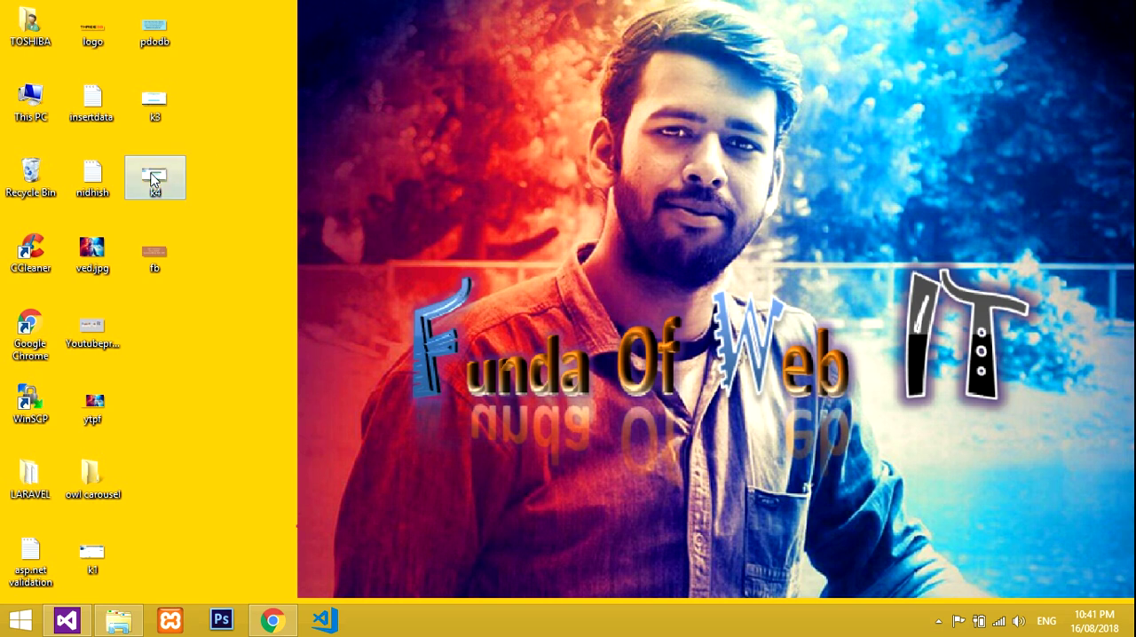
left_click(153, 111, "ctrl")
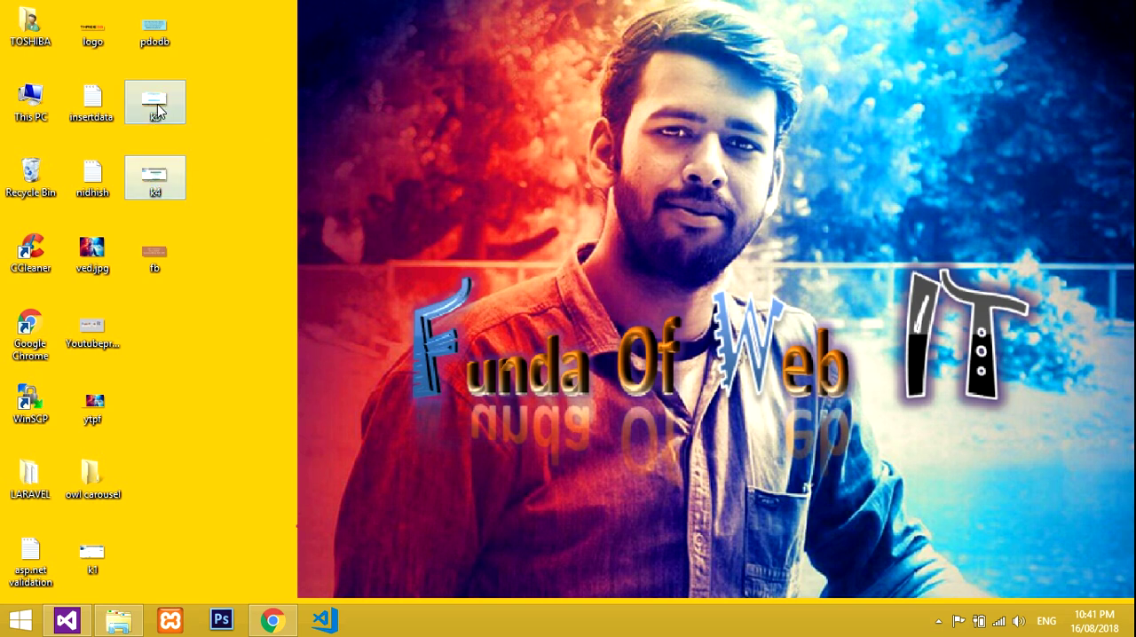
left_click(164, 33, "ctrl")
right_click(164, 31)
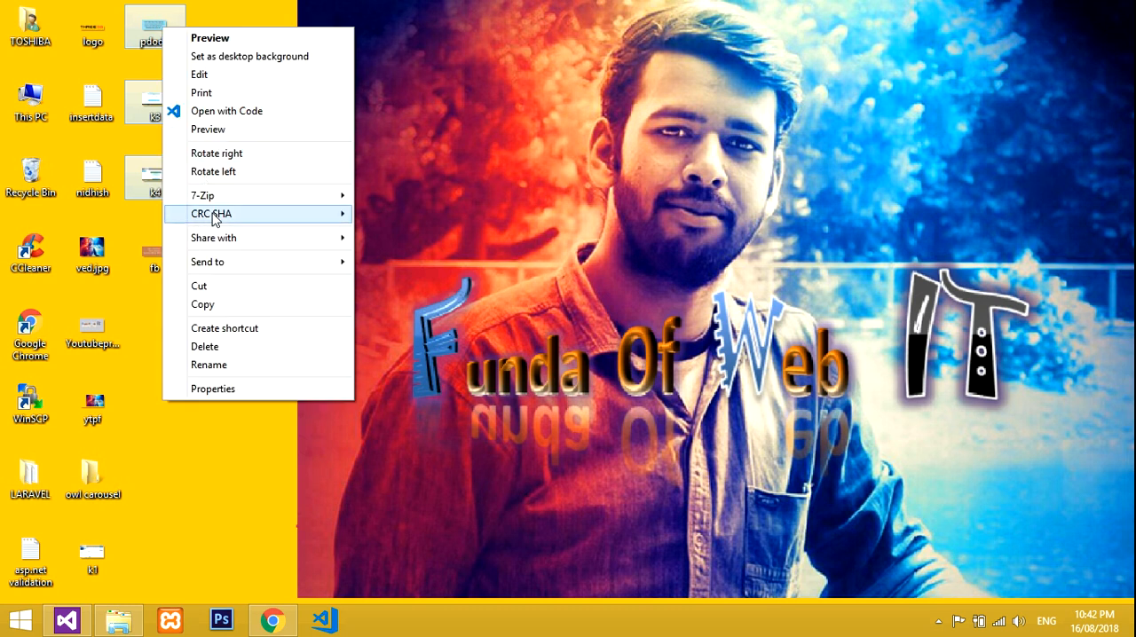
left_click(219, 304)
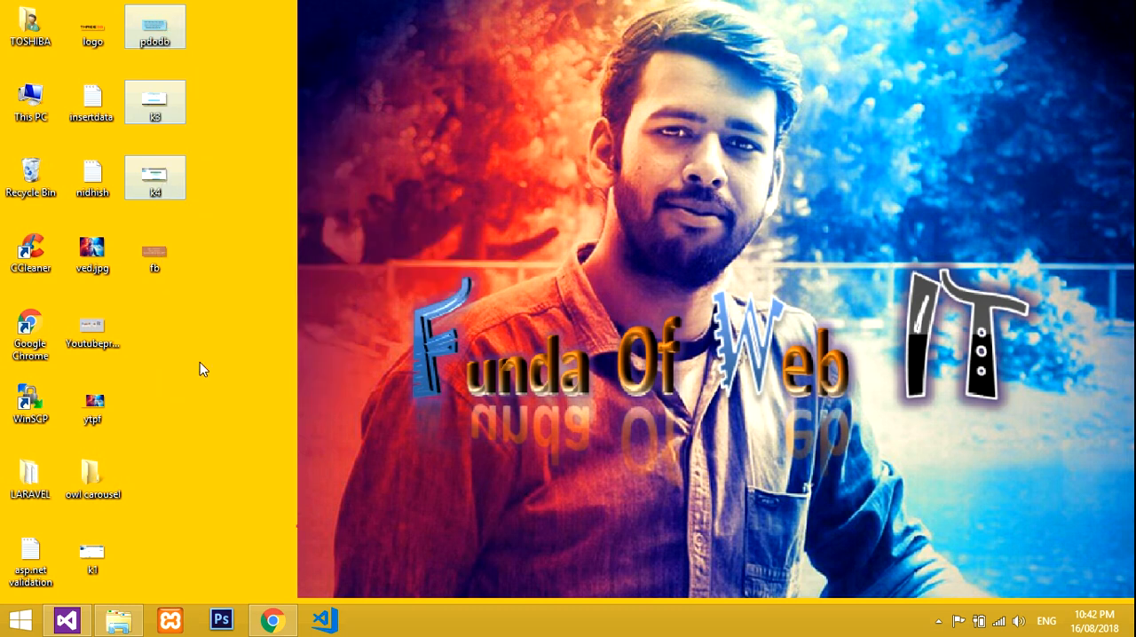
Paste the copied images into the pictures folder so it holds k3.png, k4.png and pdodb.png
left_click(67, 620)
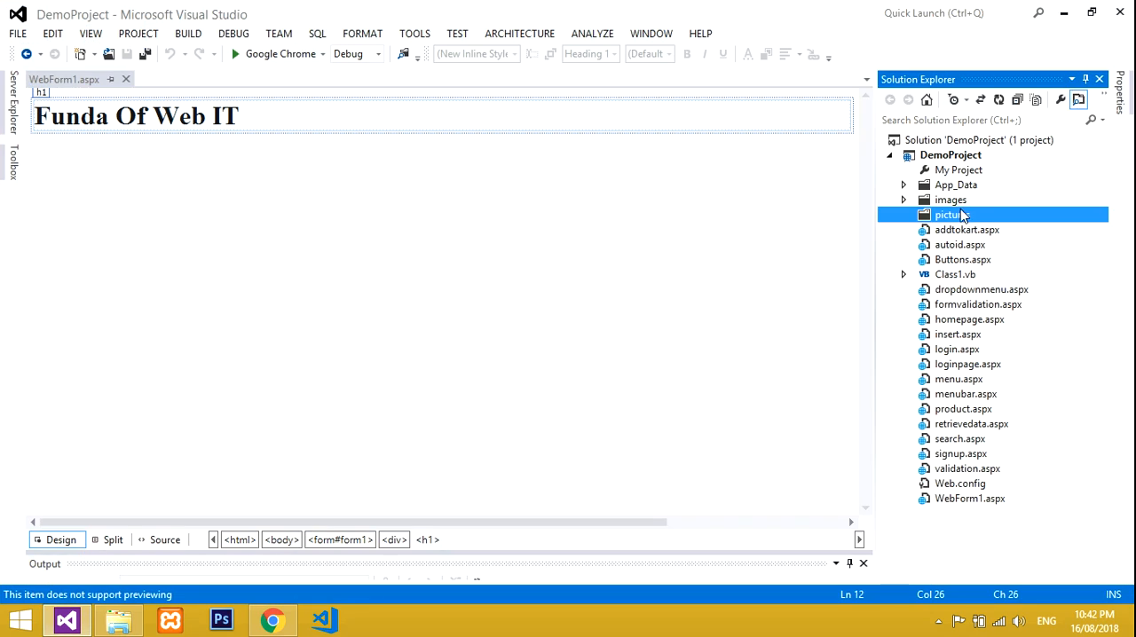
right_click(960, 218)
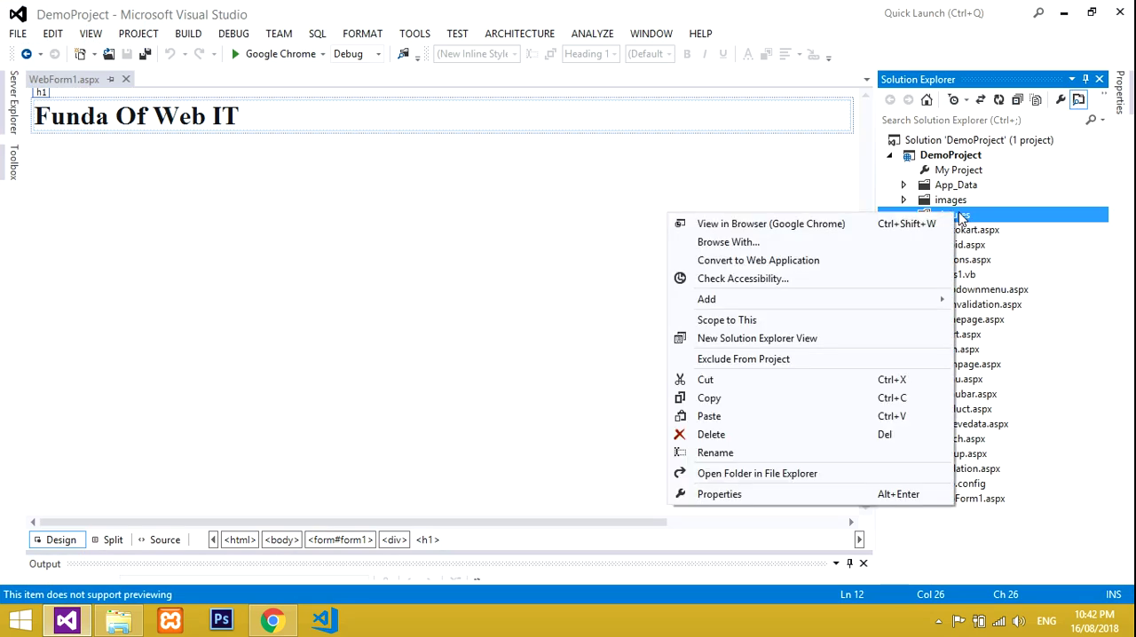
left_click(777, 417)
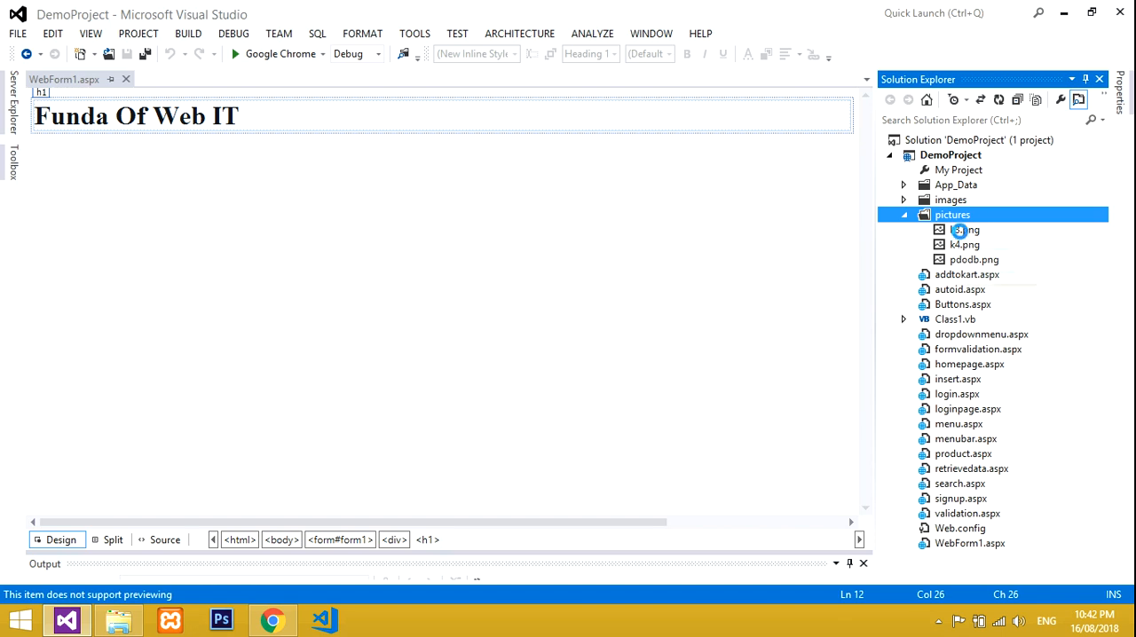
left_click(958, 229)
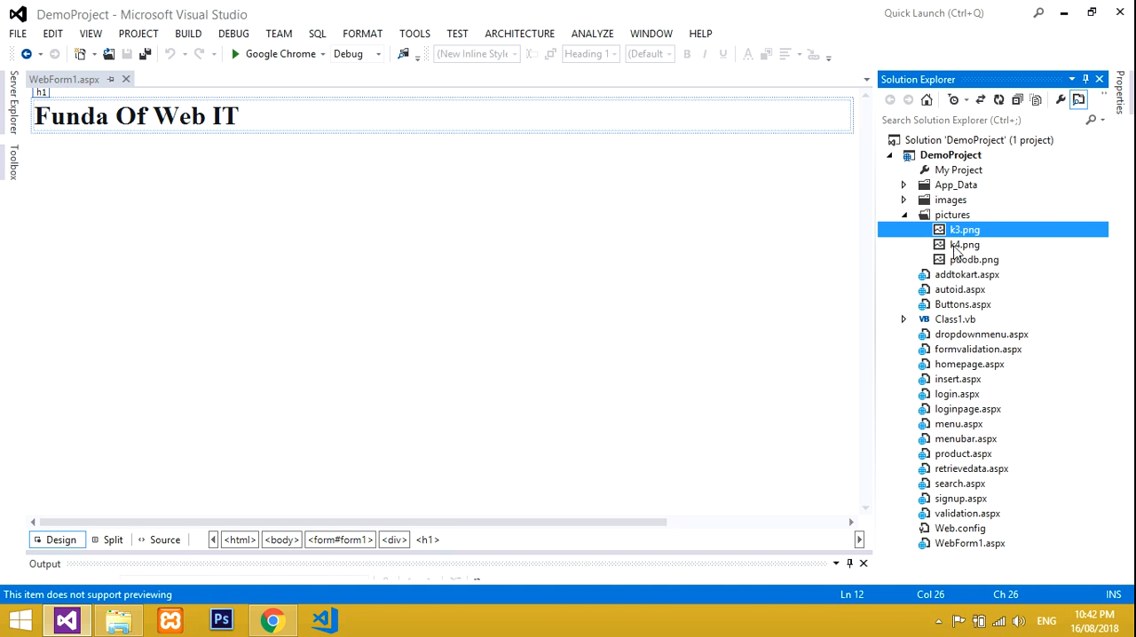
Drag k3.png onto WebForm1 below the 'Funda Of Web IT' heading, accepting no alt text
left_click(470, 231)
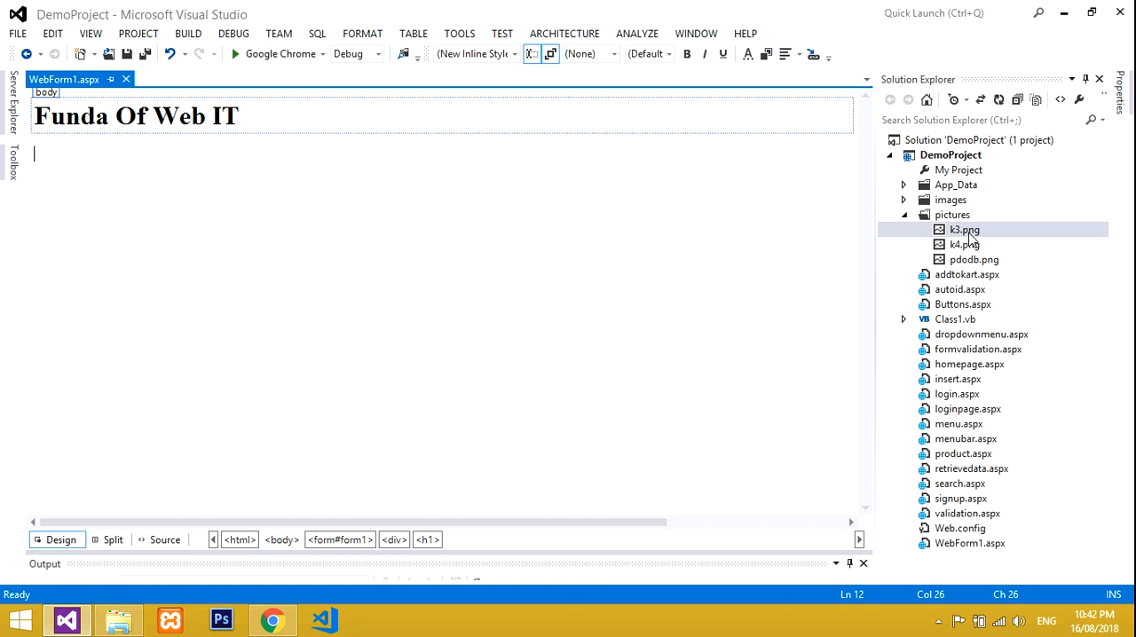
left_click_drag(967, 233, 335, 259)
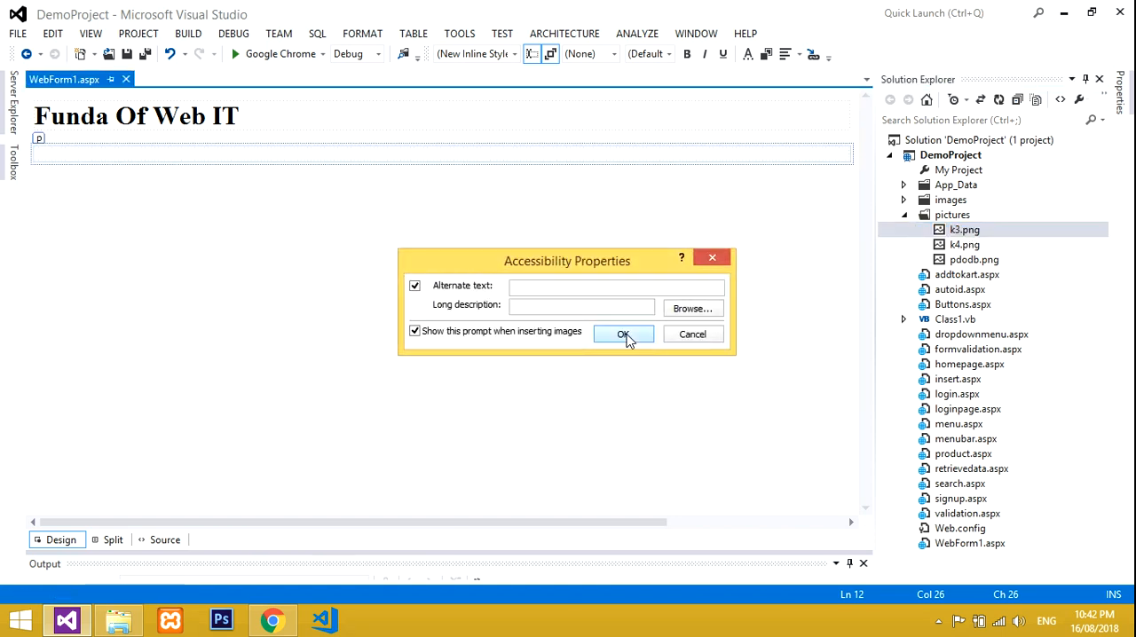
left_click(623, 335)
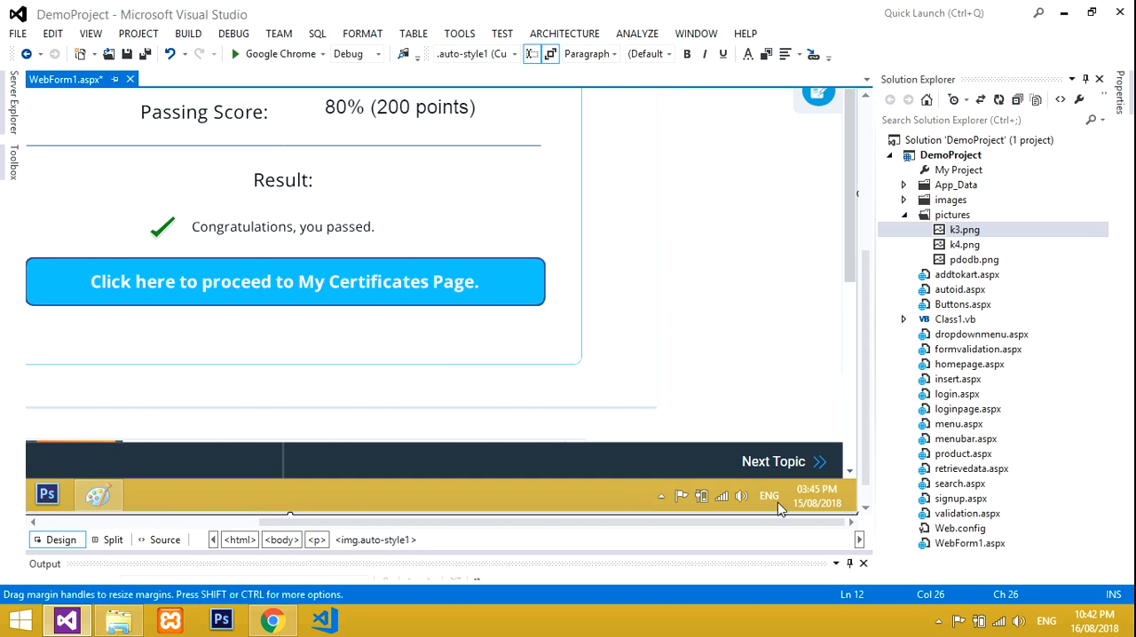
Resize the placed image to about 596 by 585 pixels using its corner handle
left_click_drag(850, 509, 223, 356)
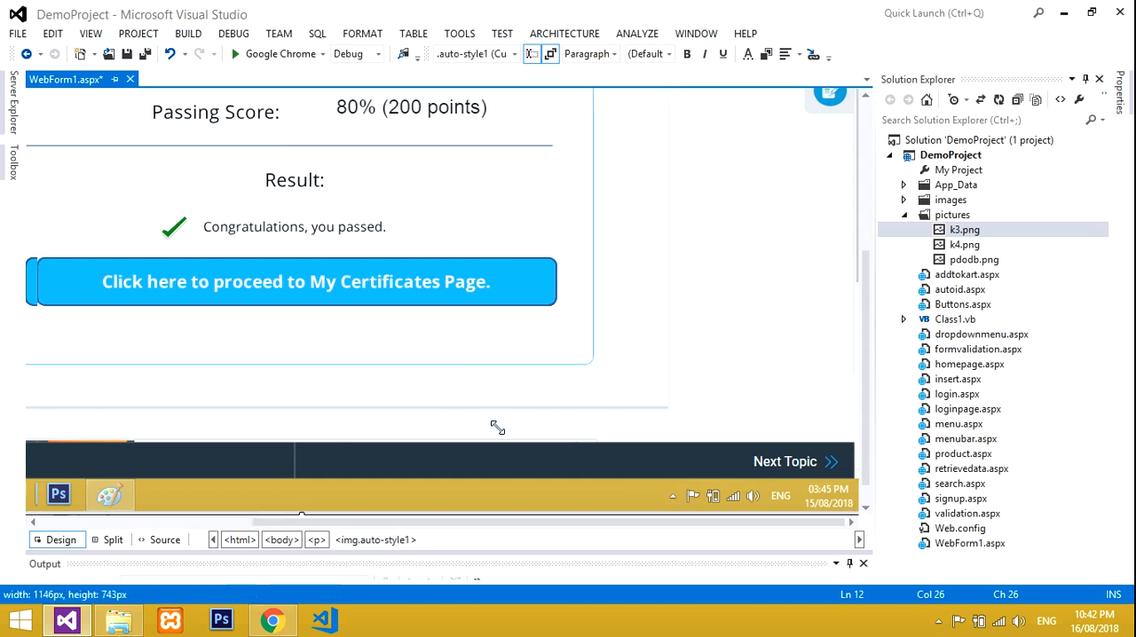
key("ctrl+z")
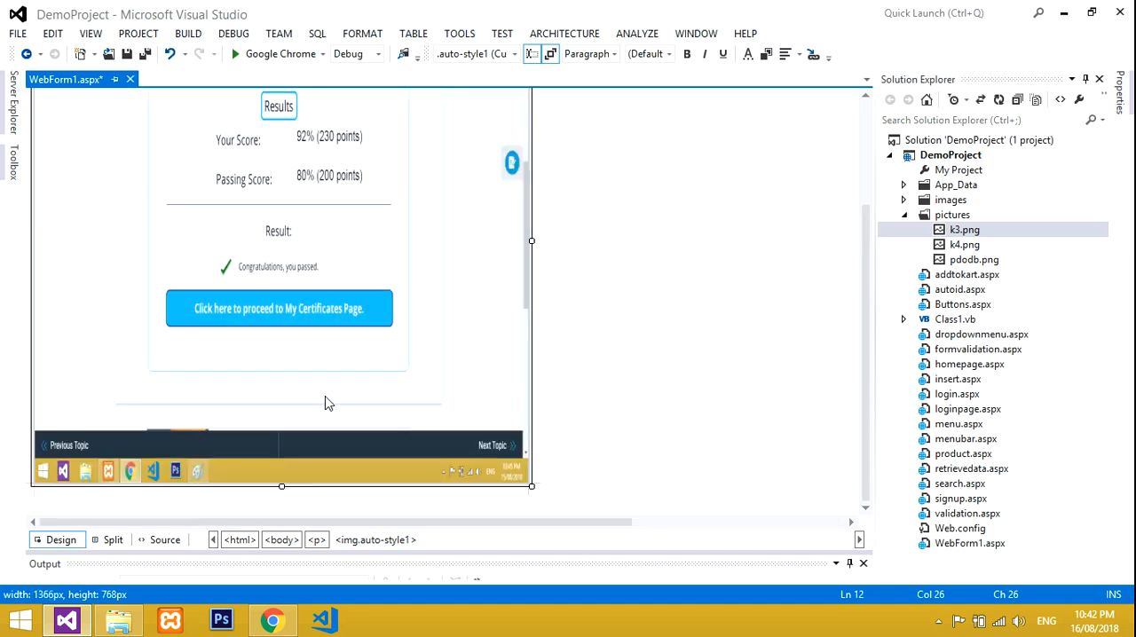
key("ctrl+y")
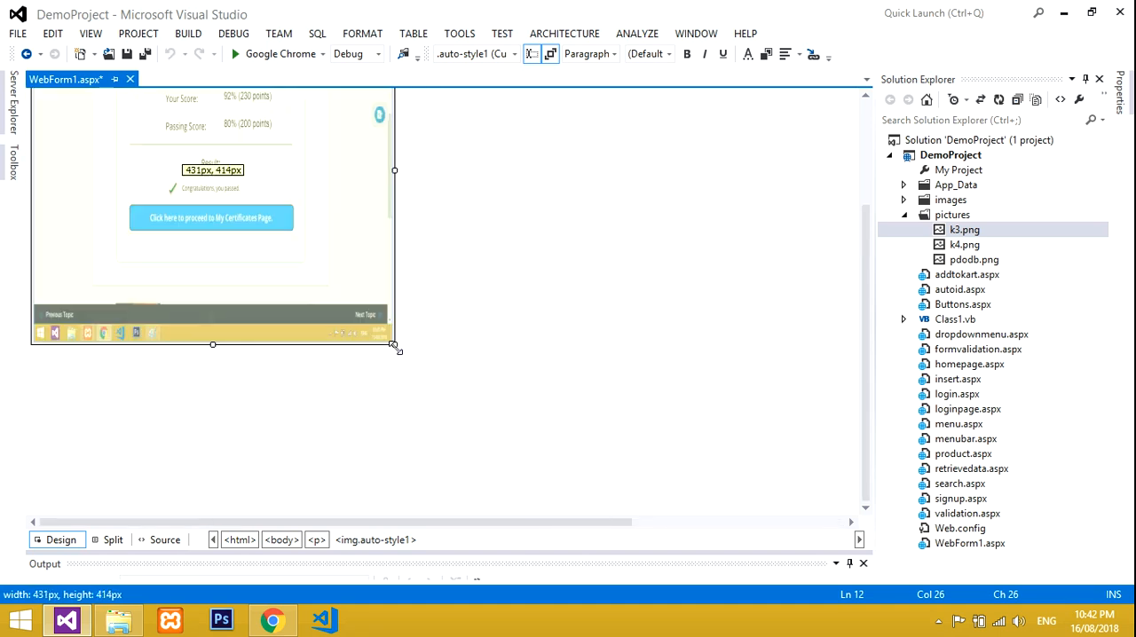
left_click(634, 412)
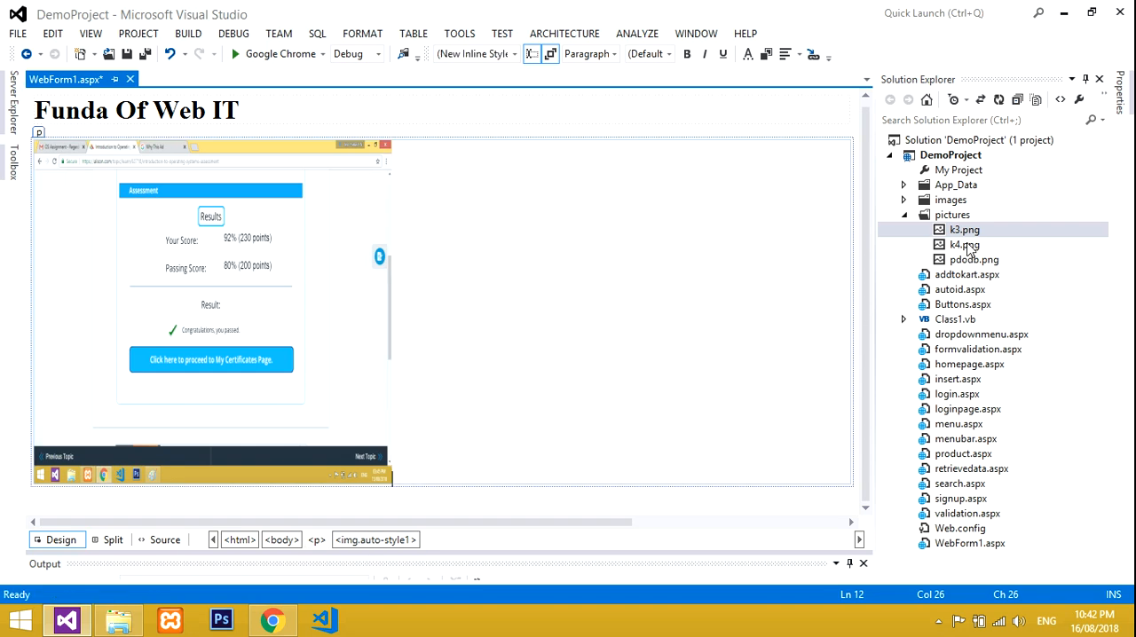